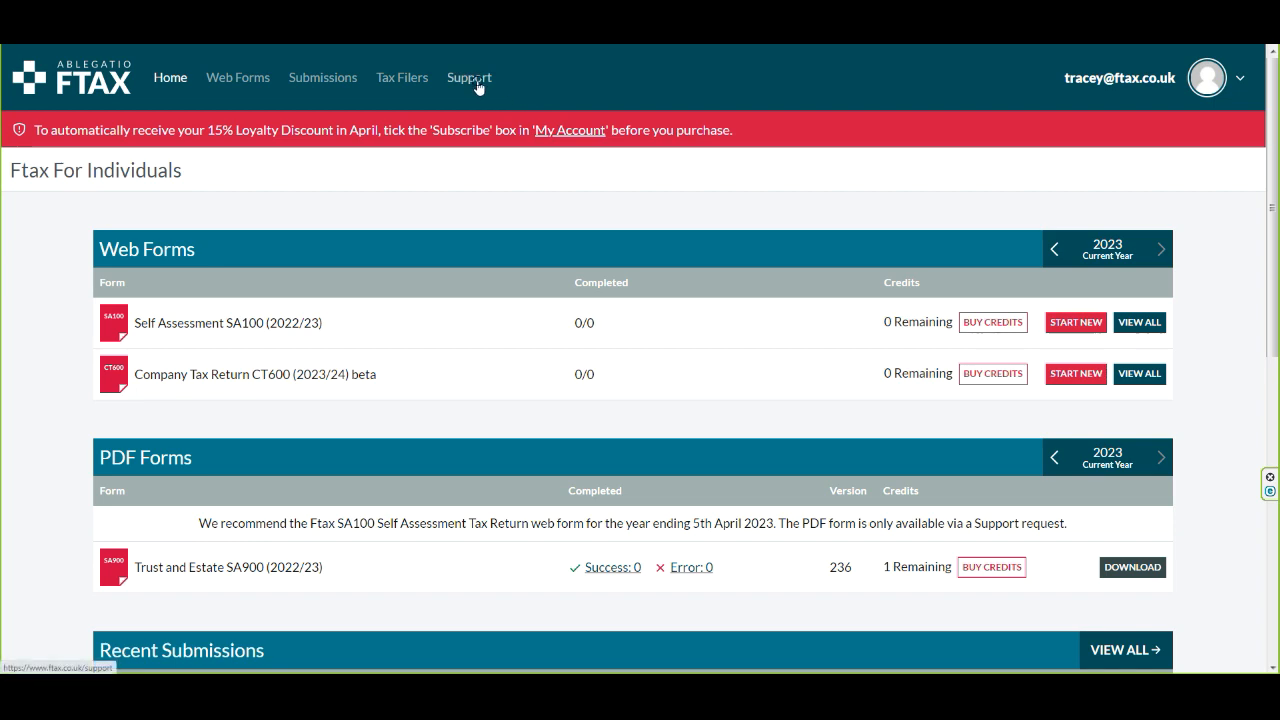
- Open the full list of video guides from the support page's guides and FAQs section and browse the available guides
scroll(437, 139, "down", 2)
scroll(437, 139, "down", 1)
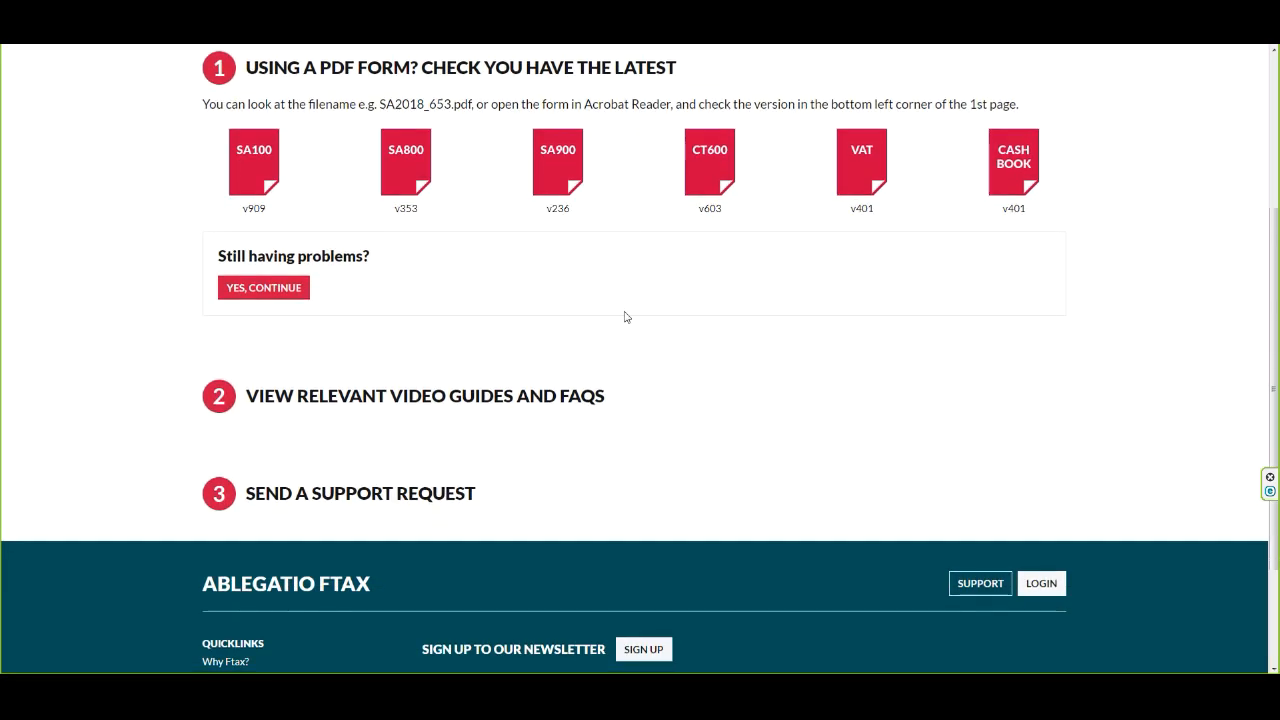
left_click(497, 395)
scroll(497, 397, "down", 1)
scroll(495, 400, "down", 3)
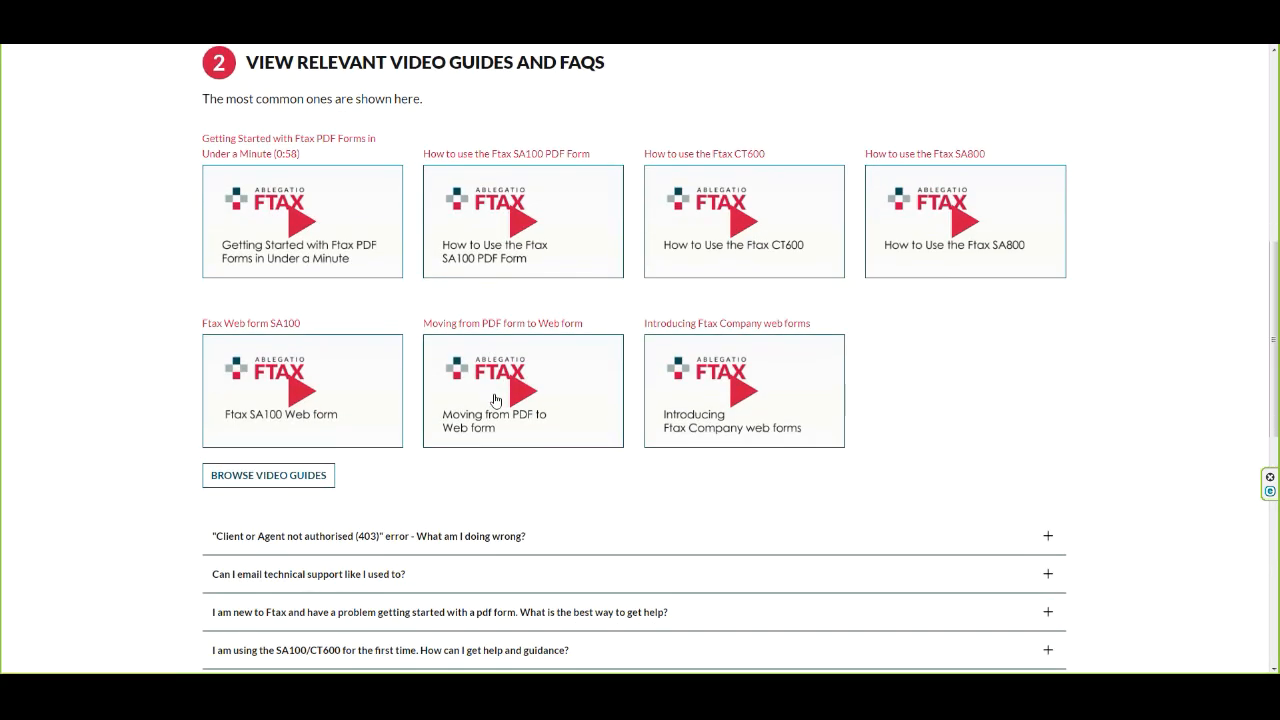
left_click(300, 476)
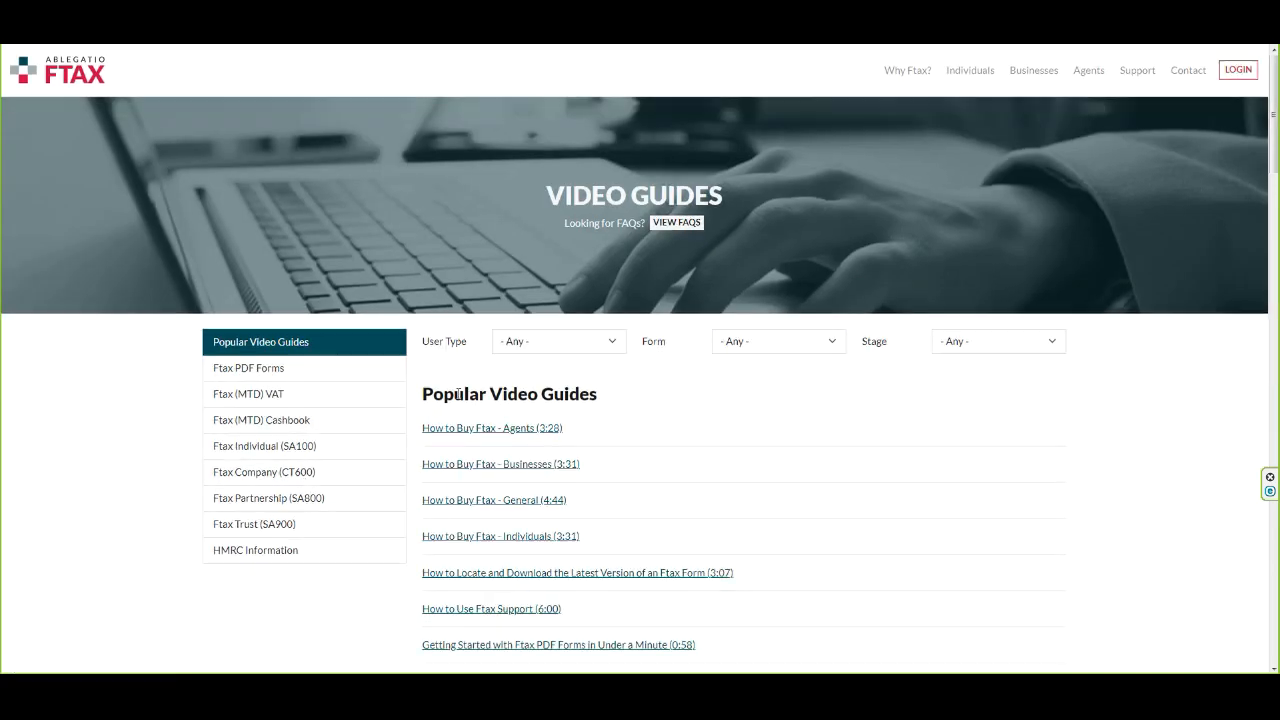
scroll(457, 397, "down", 3)
left_click(472, 490)
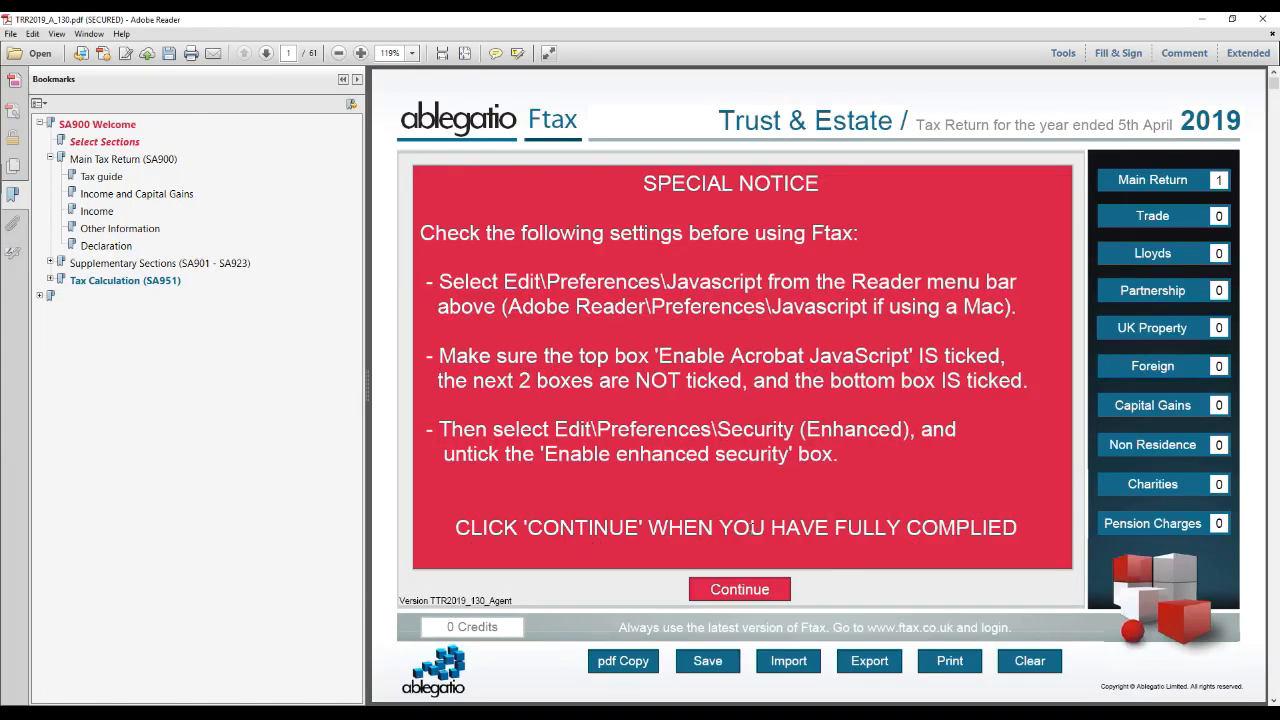
- Pass the special notice, enter the trust's UTR on the welcome page, and agree to allocate a credit to the client
left_click(731, 592)
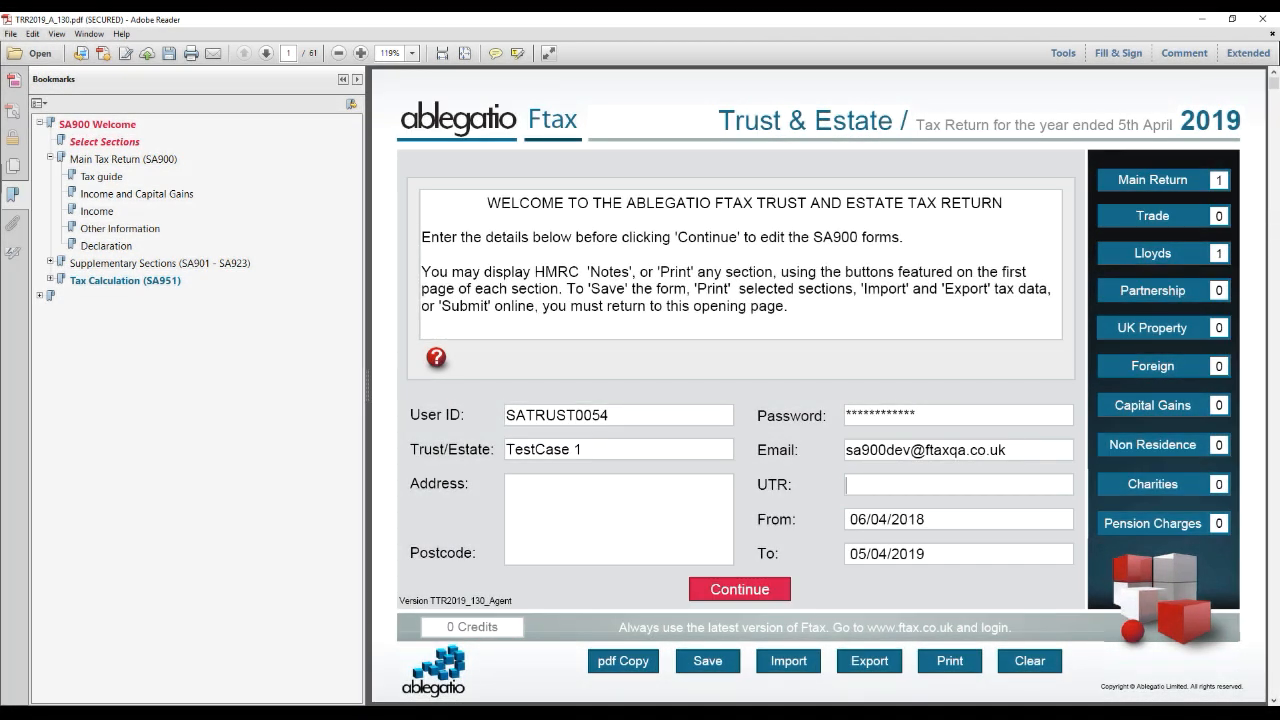
type("000000054")
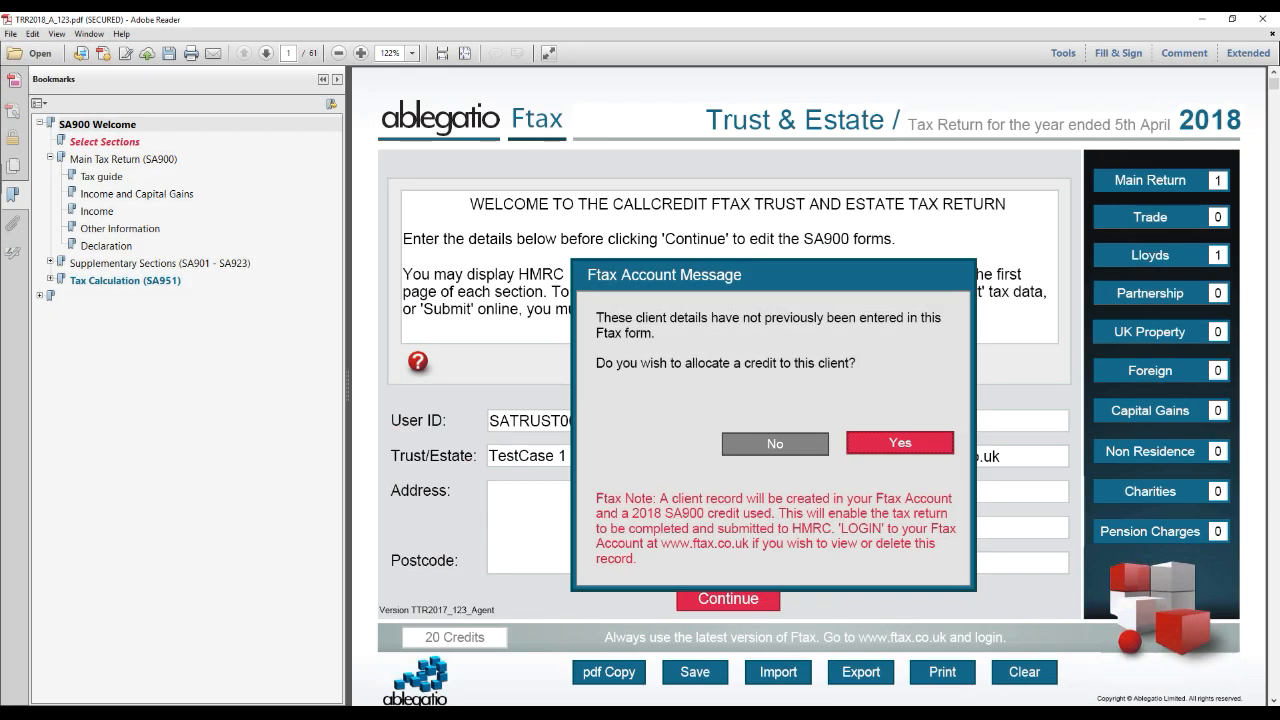
left_click(890, 445)
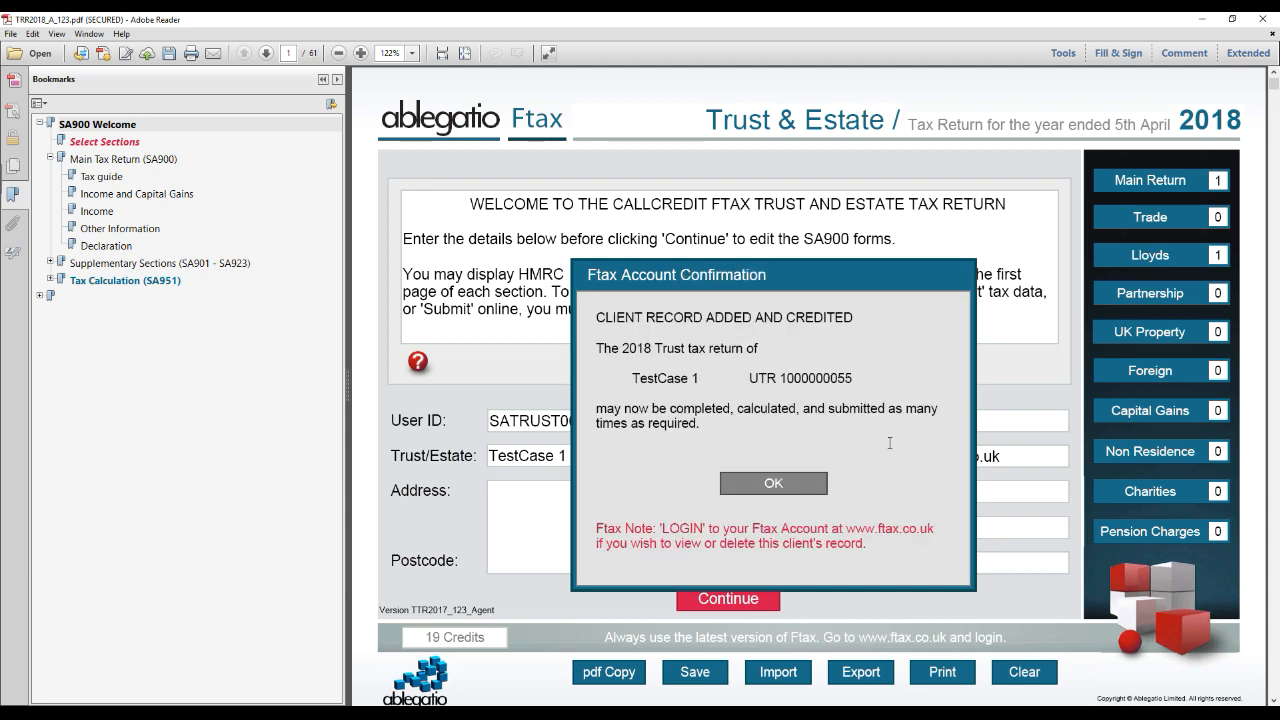
left_click(782, 487)
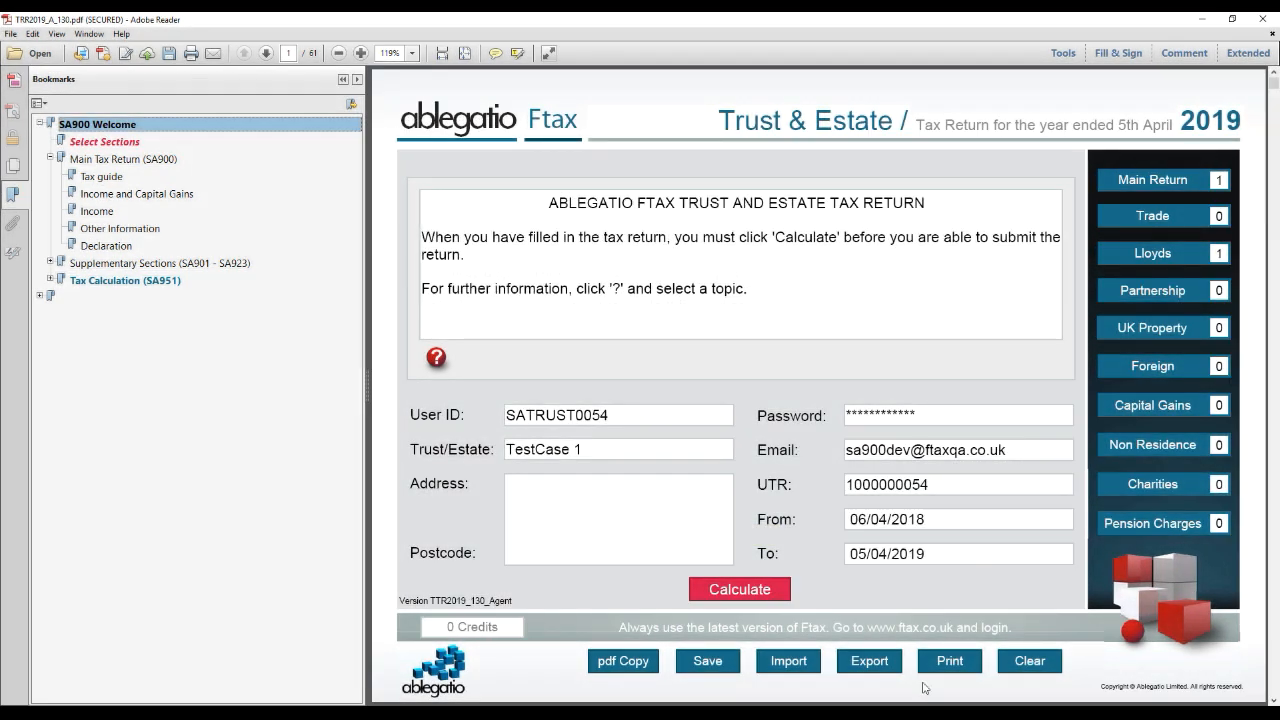
- Resize the bookmarks pane, open the Main Return section, and display the HMRC Notes SA950 guide
left_click_drag(368, 383, 233, 375)
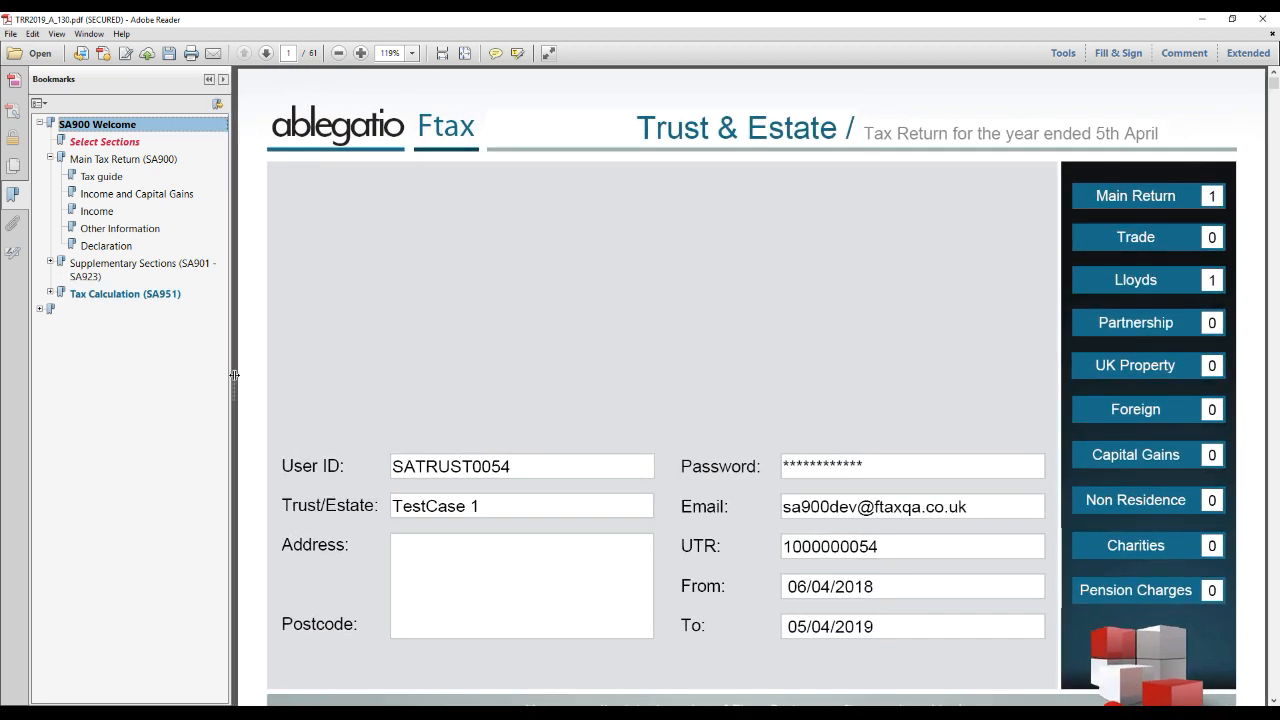
left_click_drag(233, 375, 585, 383)
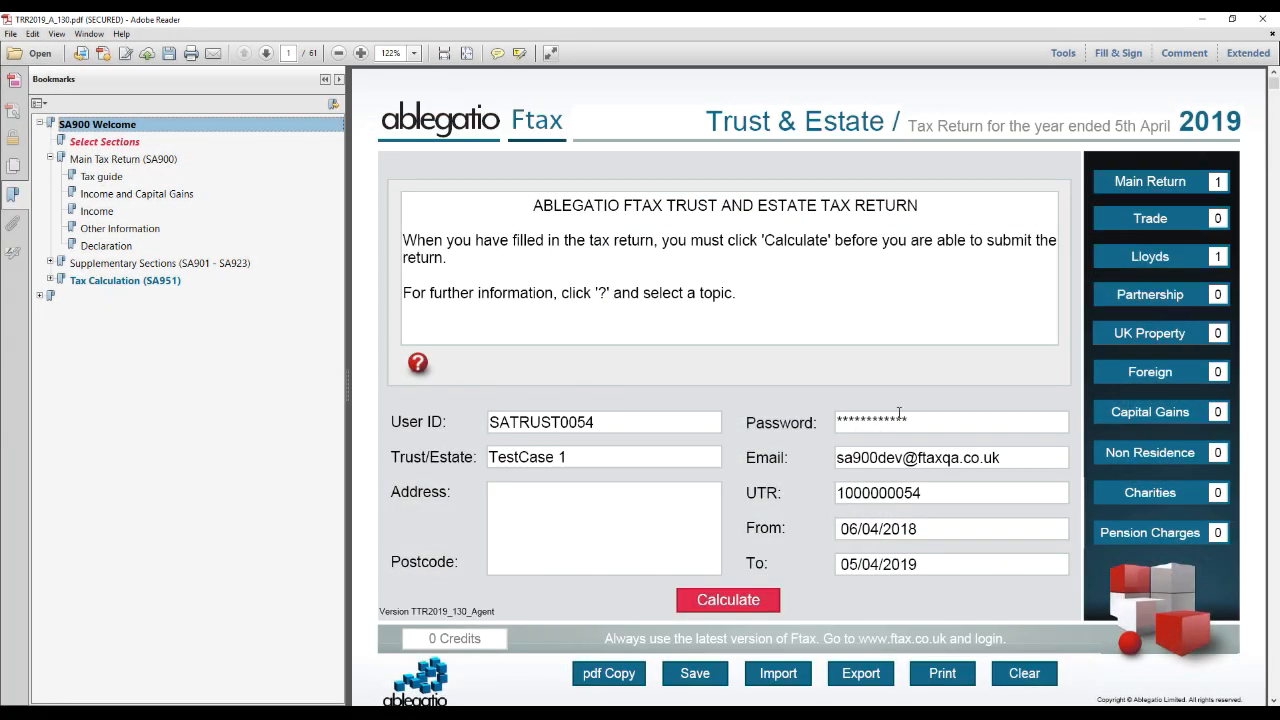
left_click(1139, 186)
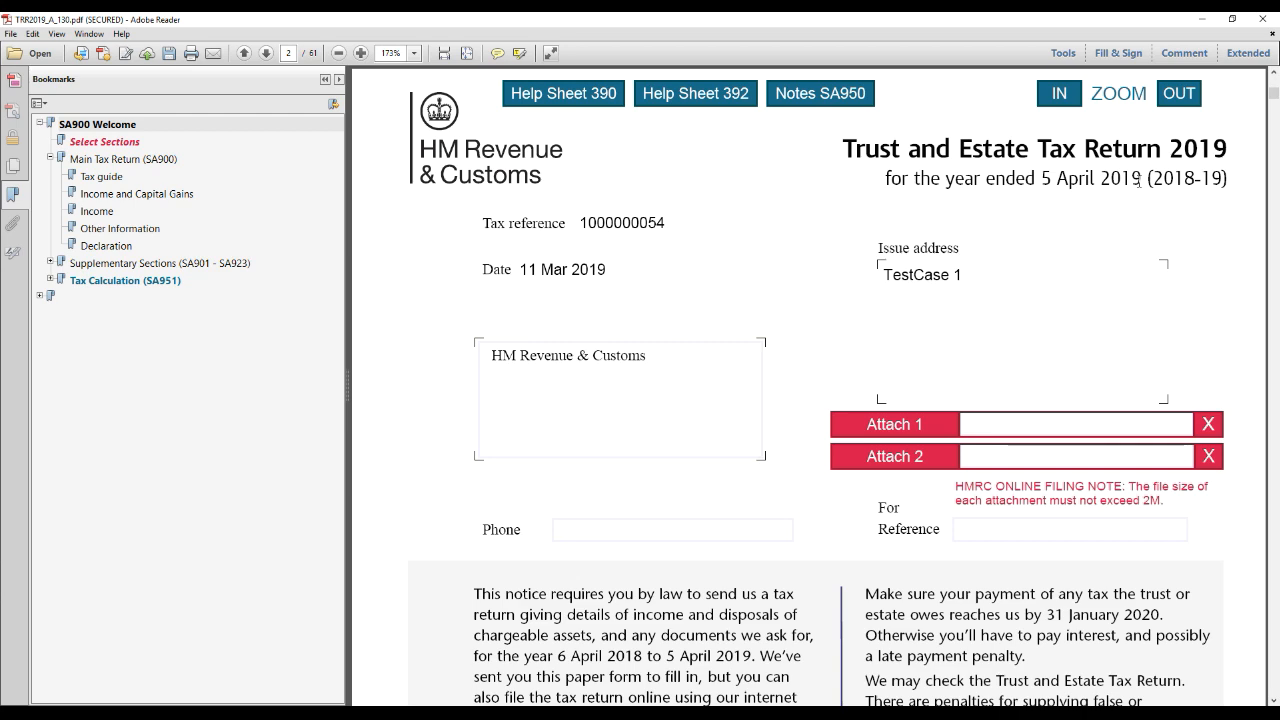
left_click(812, 96)
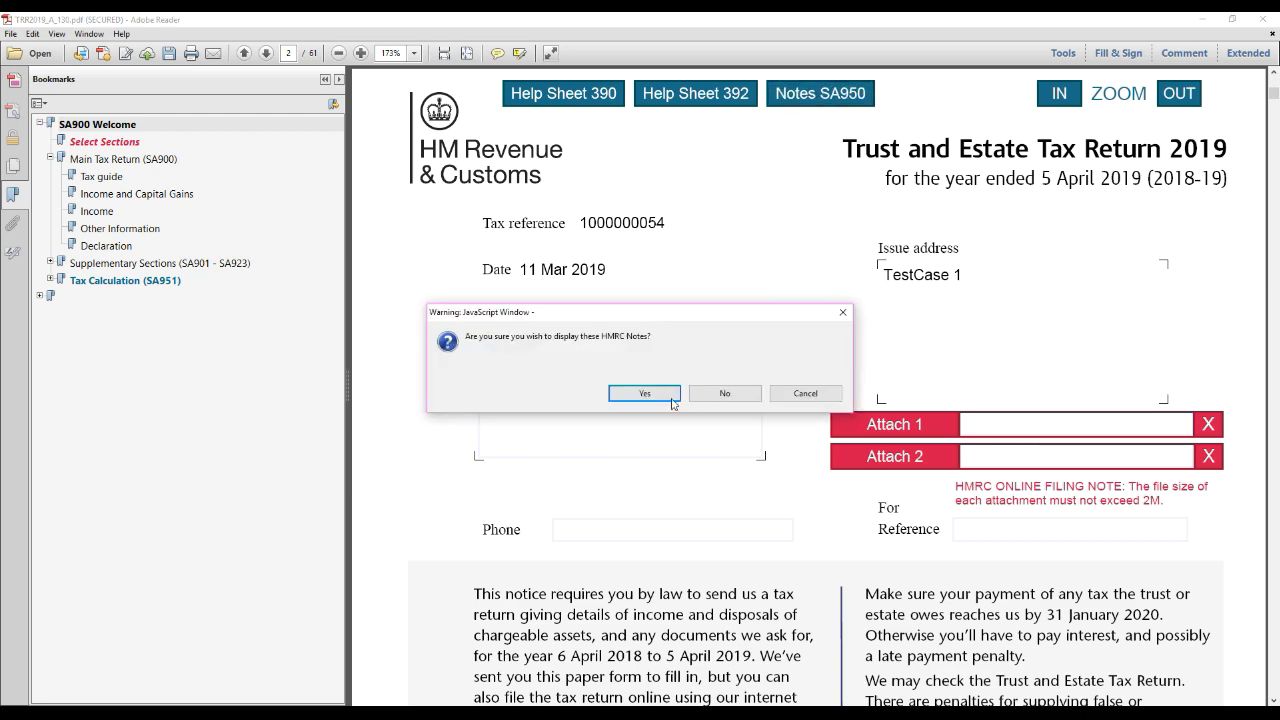
left_click(668, 397)
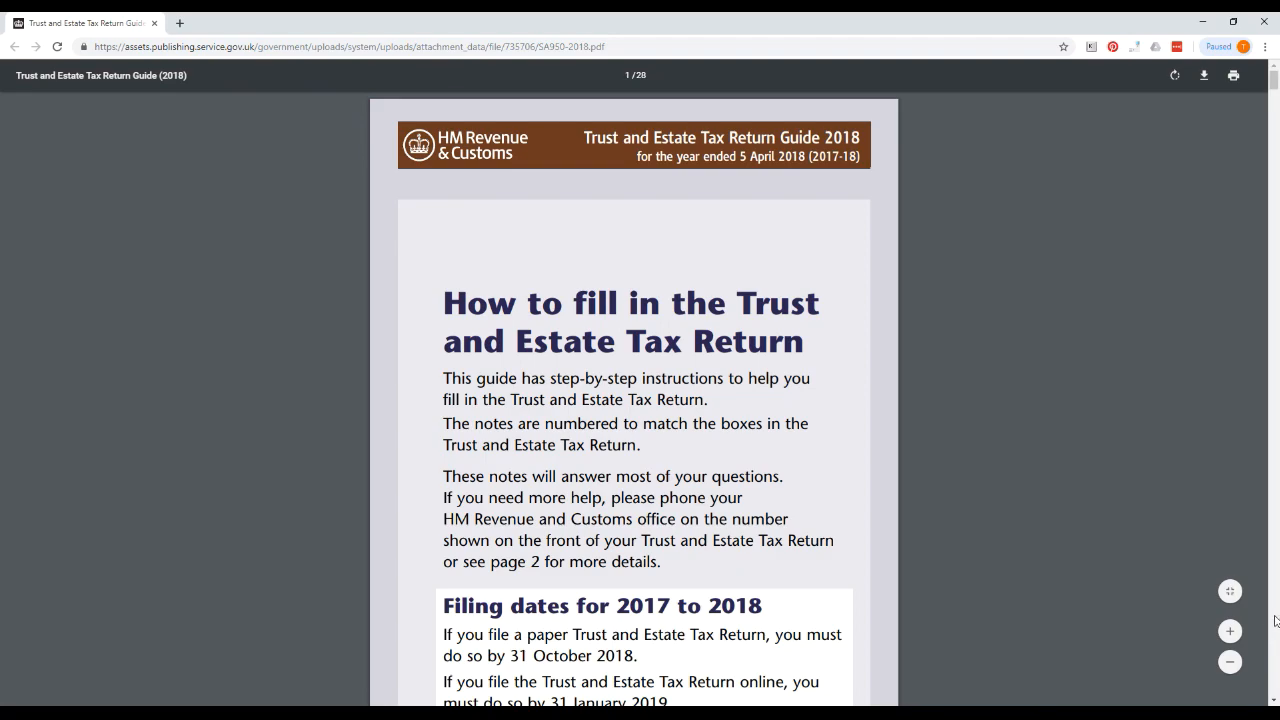
scroll(1275, 621, "down", 1)
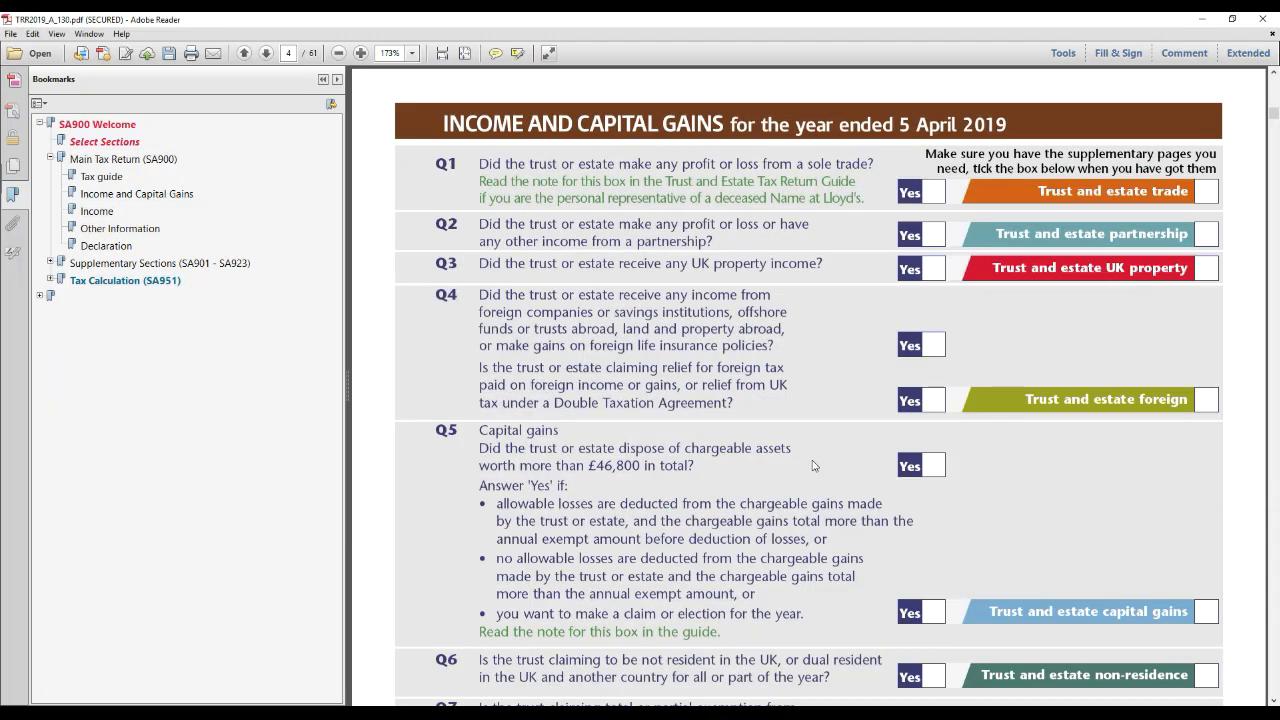
- Review the Income and Capital Gains questions down to Q8 and consult the SA950 notes linked beside that question
scroll(817, 460, "down", 3)
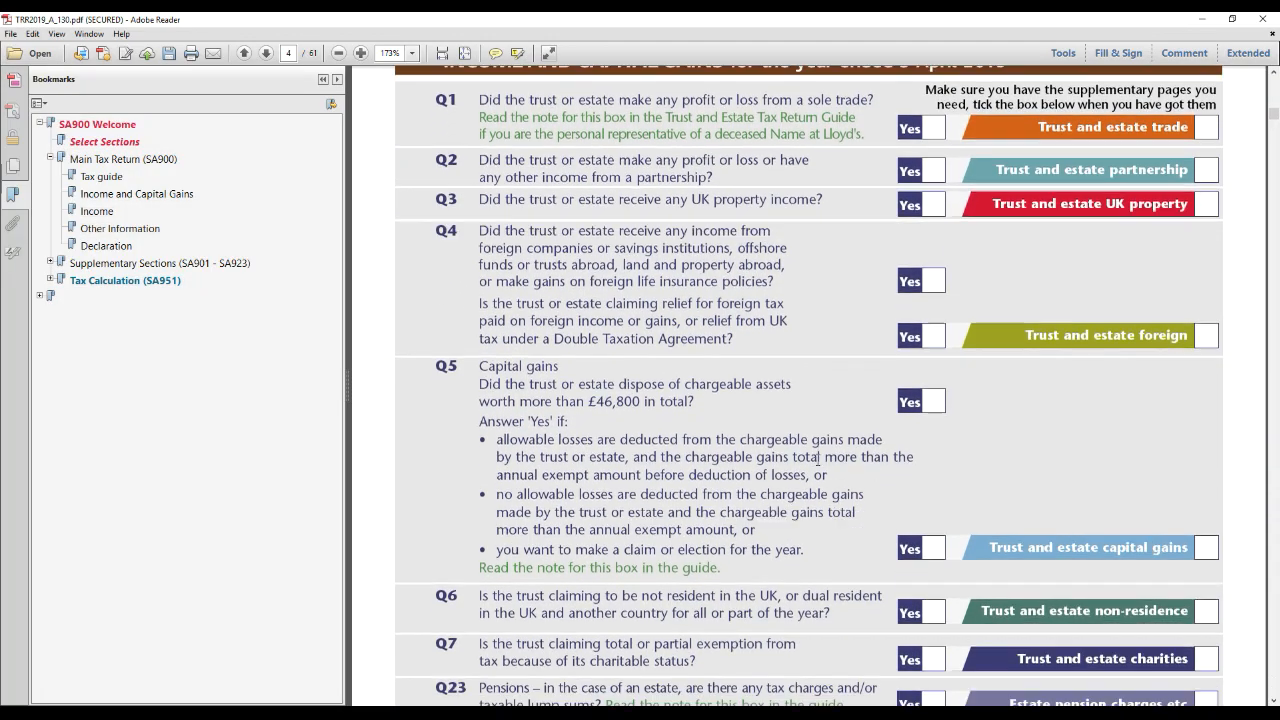
scroll(817, 460, "down", 6)
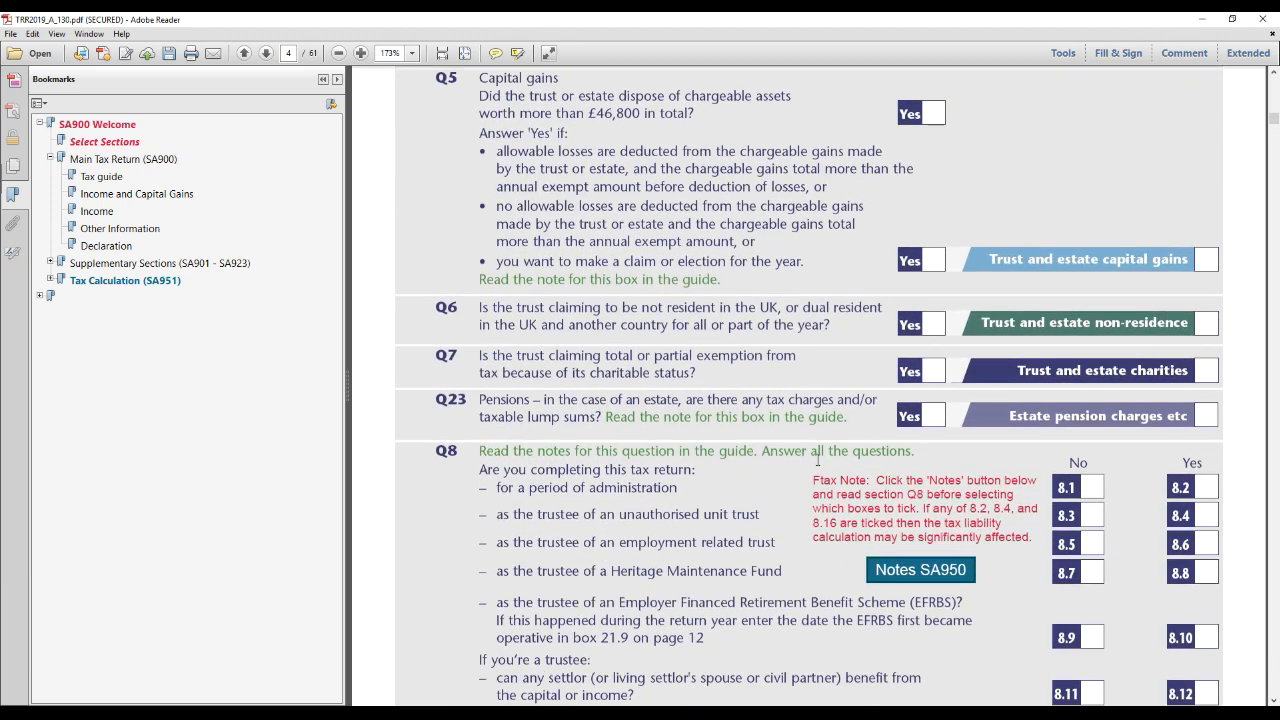
scroll(817, 460, "down", 4)
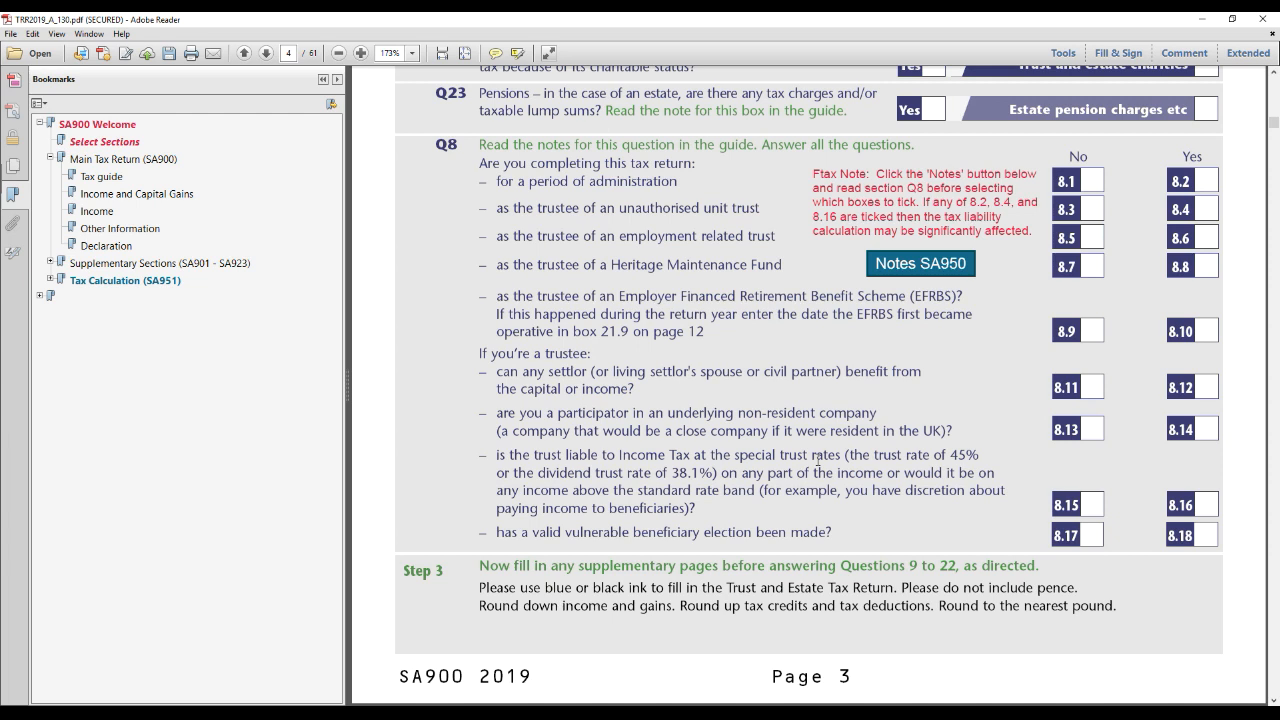
left_click(1202, 506)
left_click(925, 266)
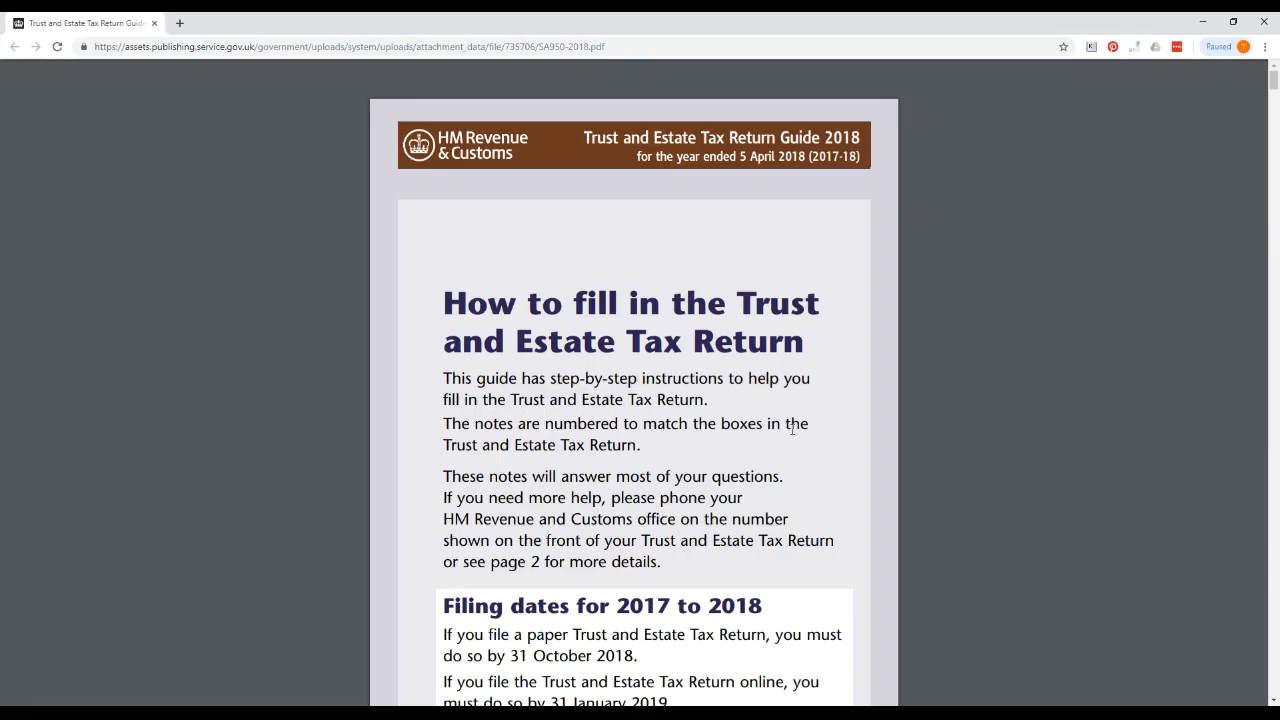
scroll(790, 430, "down", 15)
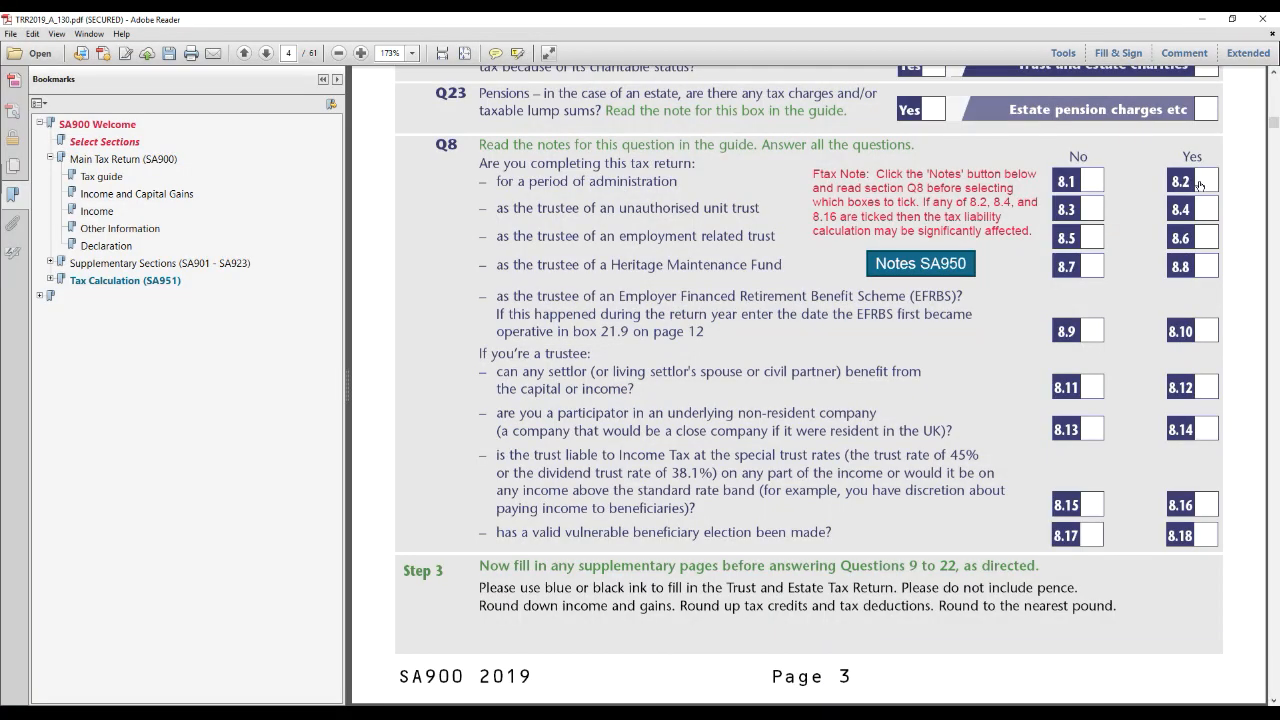
- Try the Yes boxes 8.2, 8.4 and 8.16 in question 8, ticking and clearing each one
left_click(1207, 183)
left_click(1208, 184)
left_click(1203, 211)
left_click(1203, 212)
left_click(1203, 505)
left_click(1203, 506)
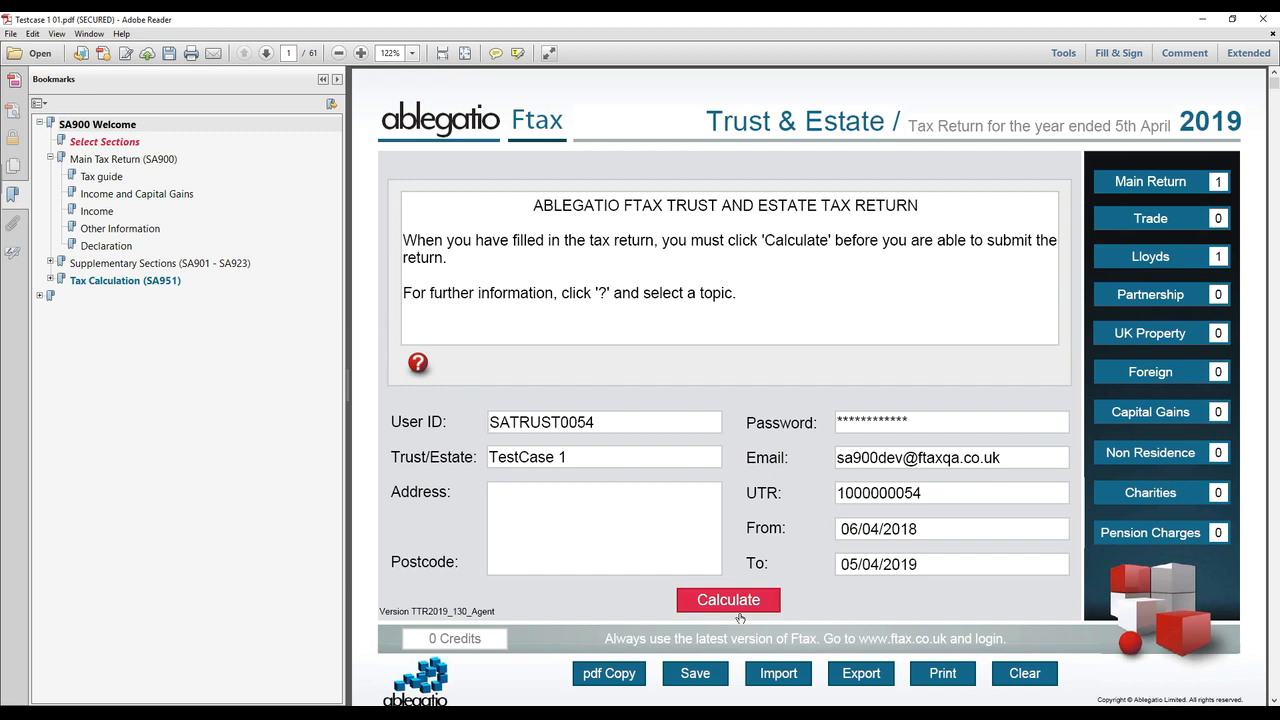
- Save the tax return as a new PDF file named Testcase 1 02 in the SA900 Forms folder
left_click(716, 683)
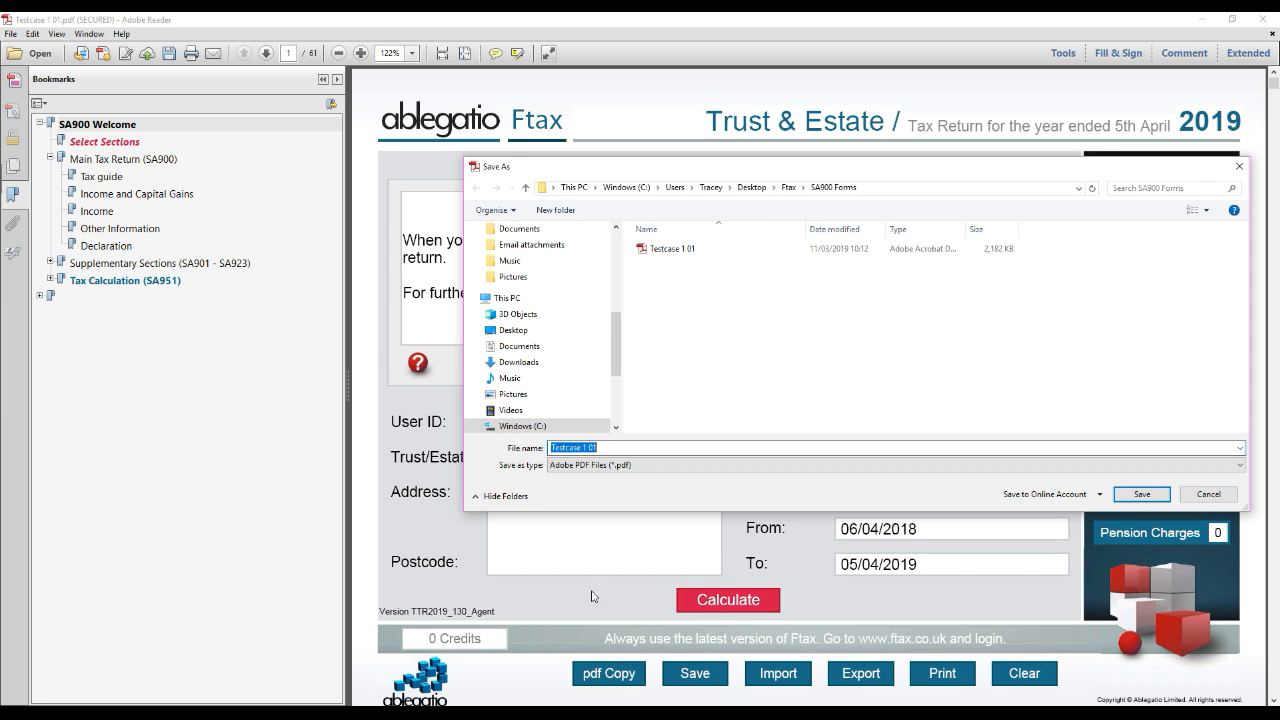
left_click(615, 450)
key("BackSpace")
type("2")
left_click(1142, 494)
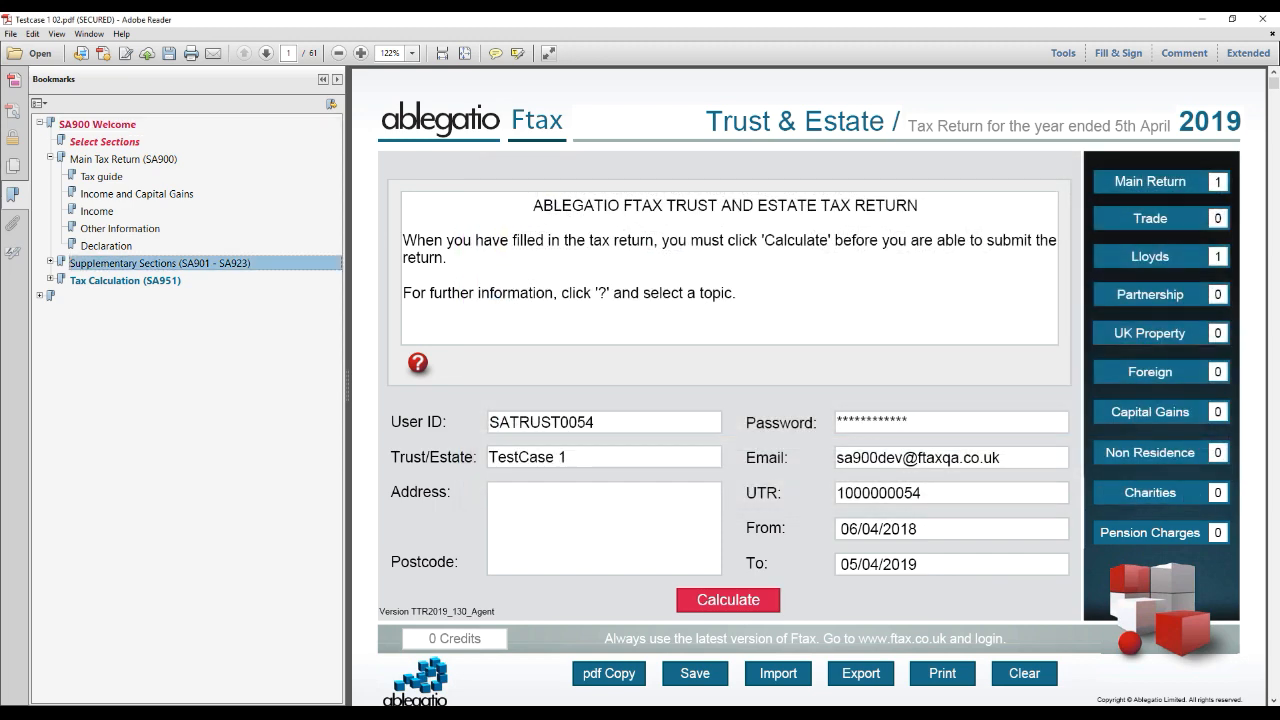
- Open the Trust and Estate UK Property supplementary section and let the form tick box Q3 automatically
double_click(105, 266)
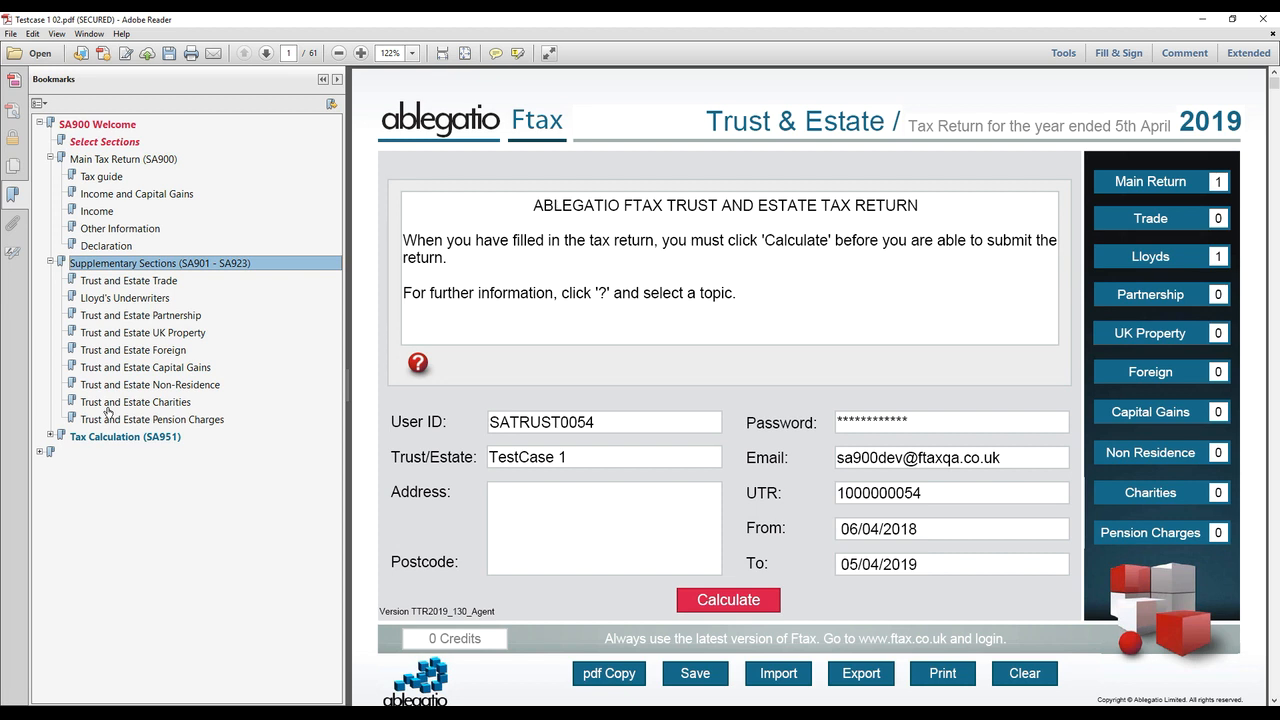
left_click(120, 340)
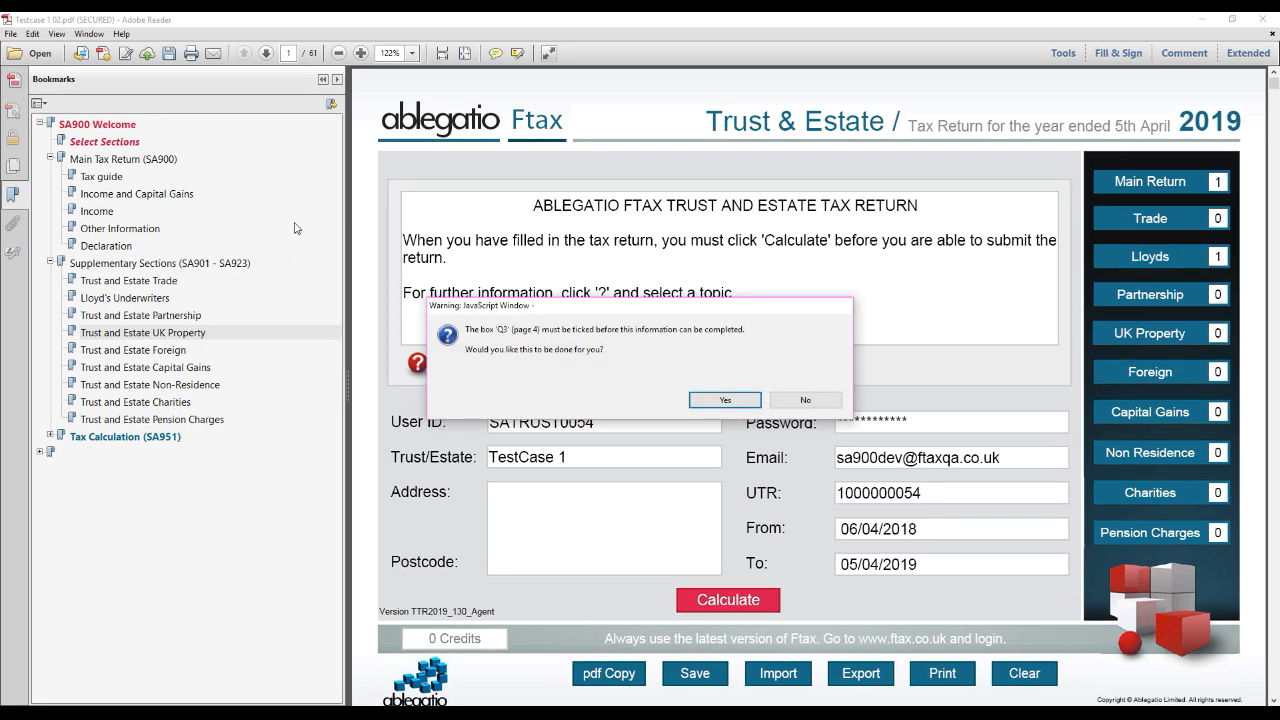
left_click(724, 400)
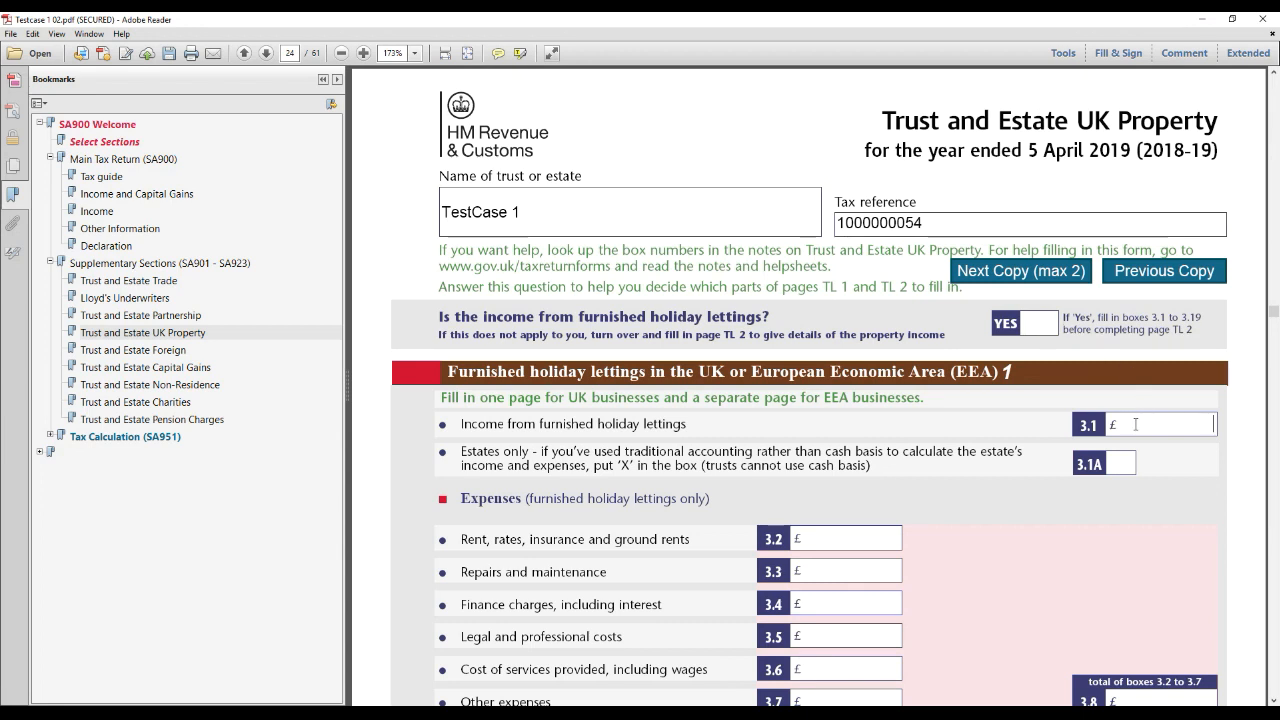
- Enter 10000 in box 3.1, tick 3.1A, enter 1000 in boxes 3.2 and 3.3, and go to the next copy of the page
type("10000")
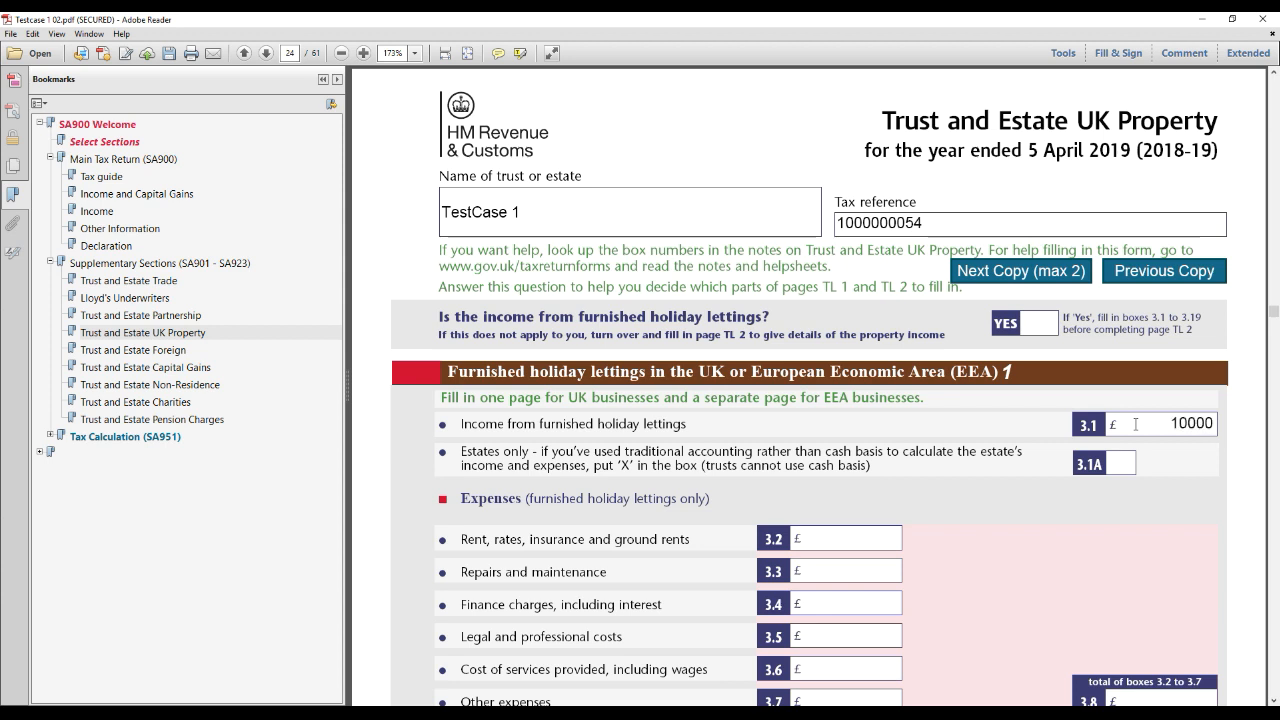
left_click(1123, 463)
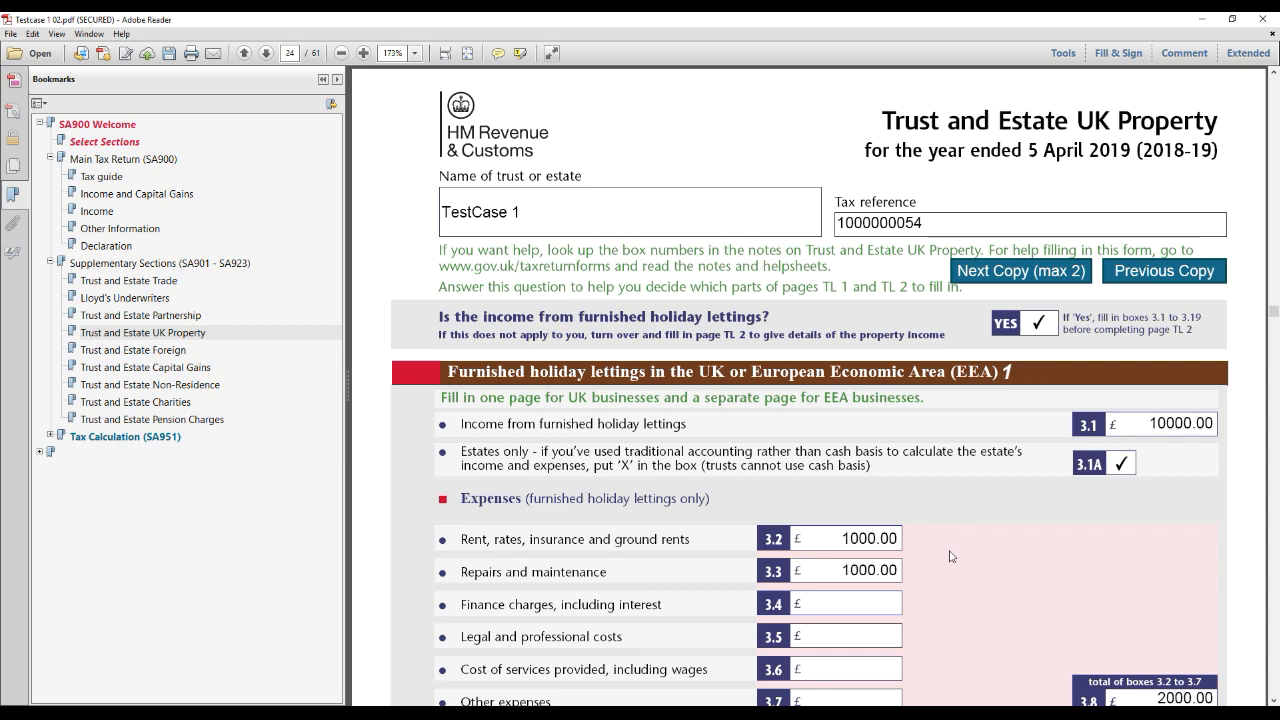
left_click(1001, 278)
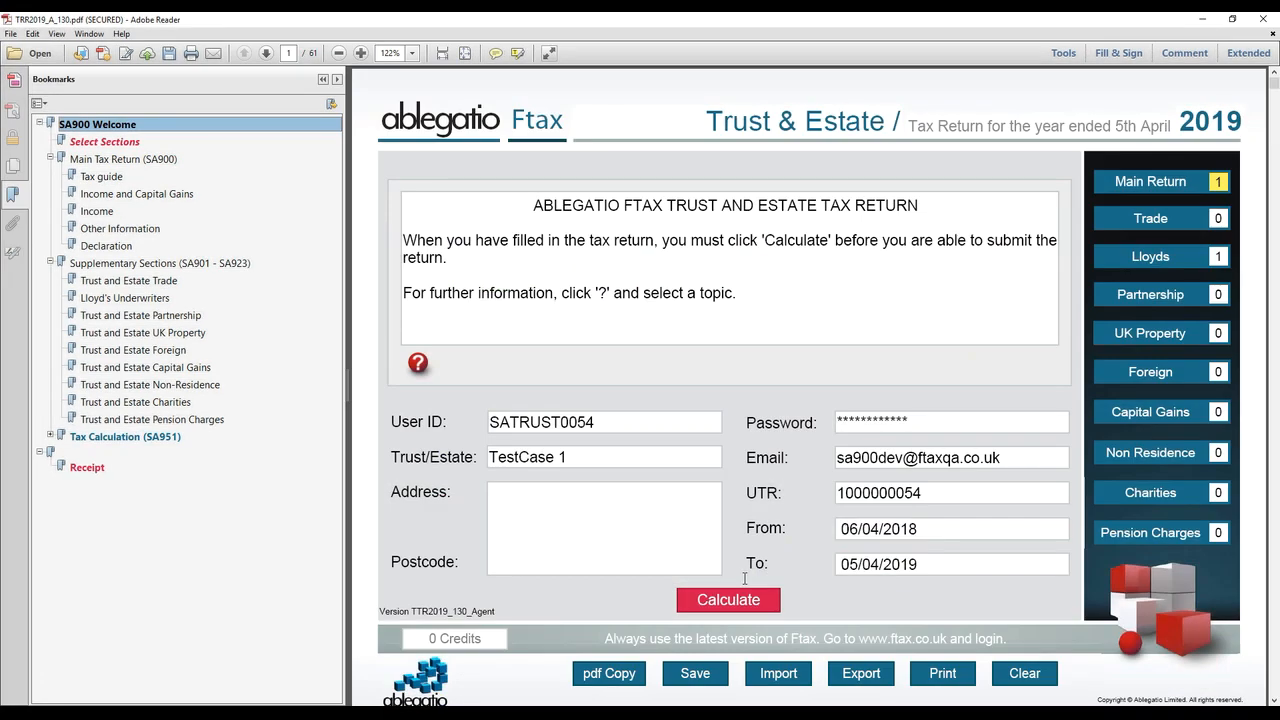
- Calculate the return, choose to abort and correct the errors, and enter 500 as the standard rate band amount in box 9A.1
left_click(749, 607)
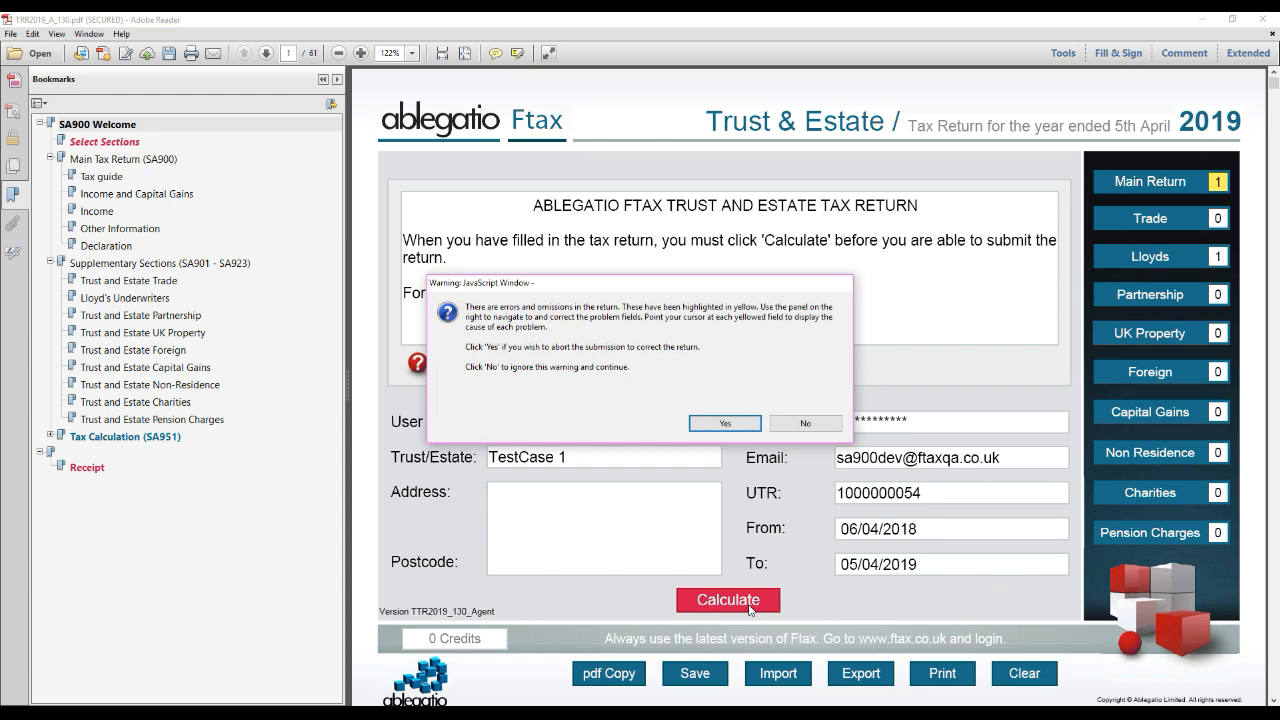
left_click(722, 424)
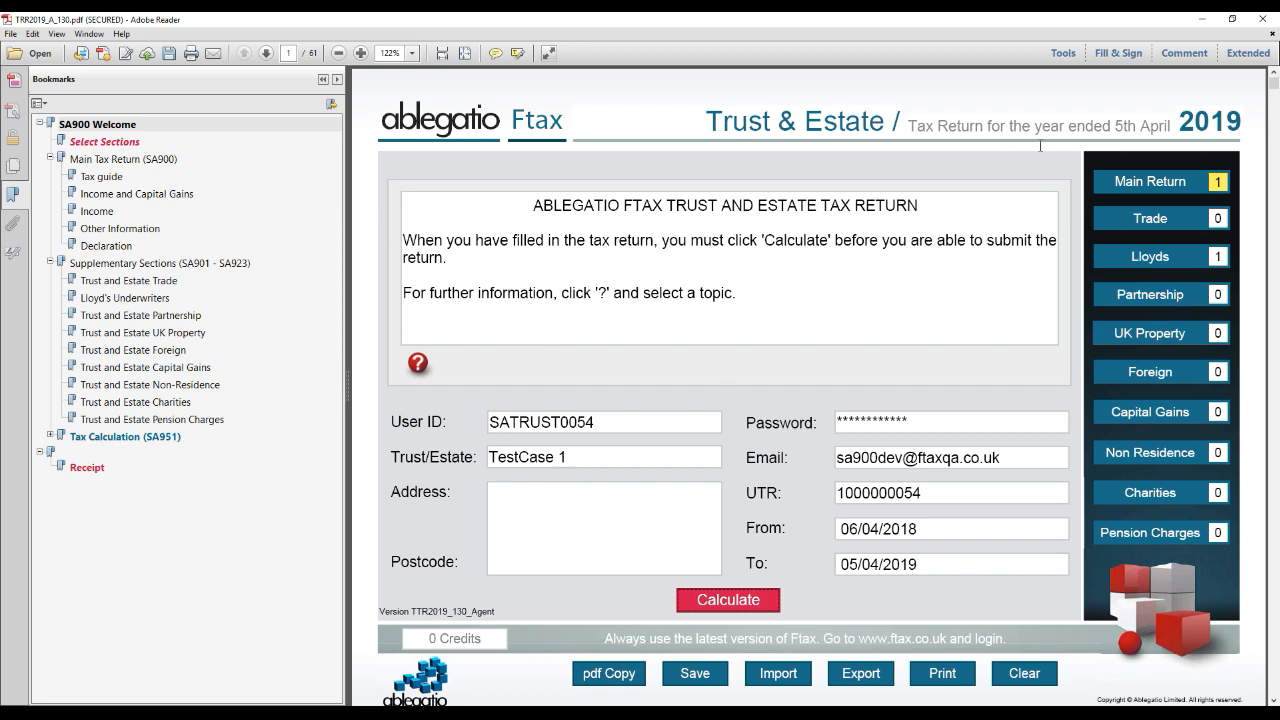
type("500")
key("Tab")
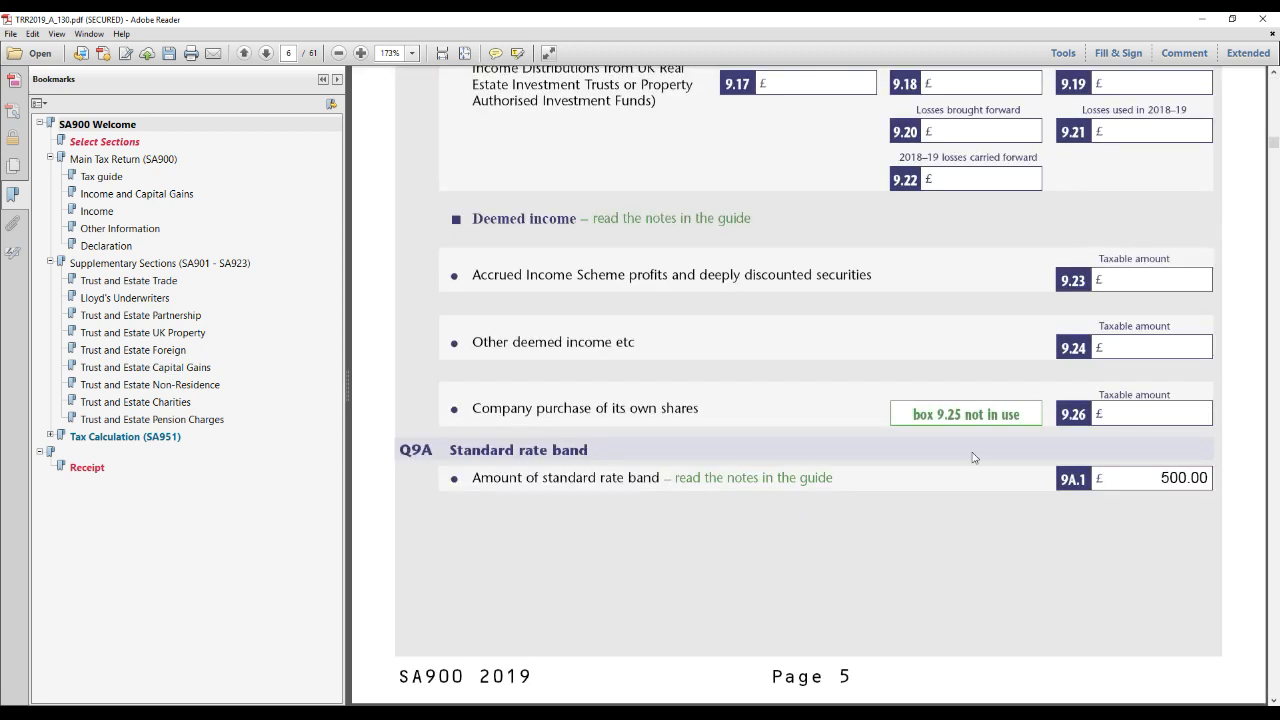
- Return to the welcome page and start choosing a file for Attach 1 on the main return's first page
left_click(98, 124)
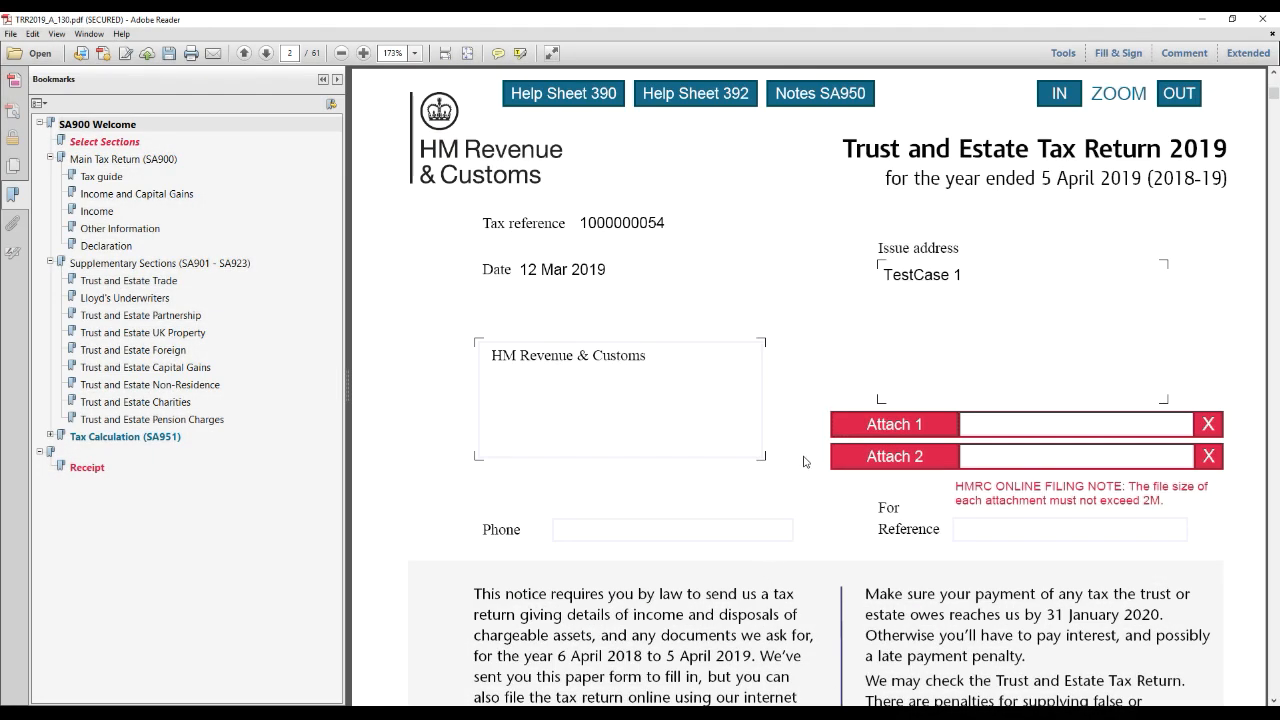
left_click(890, 424)
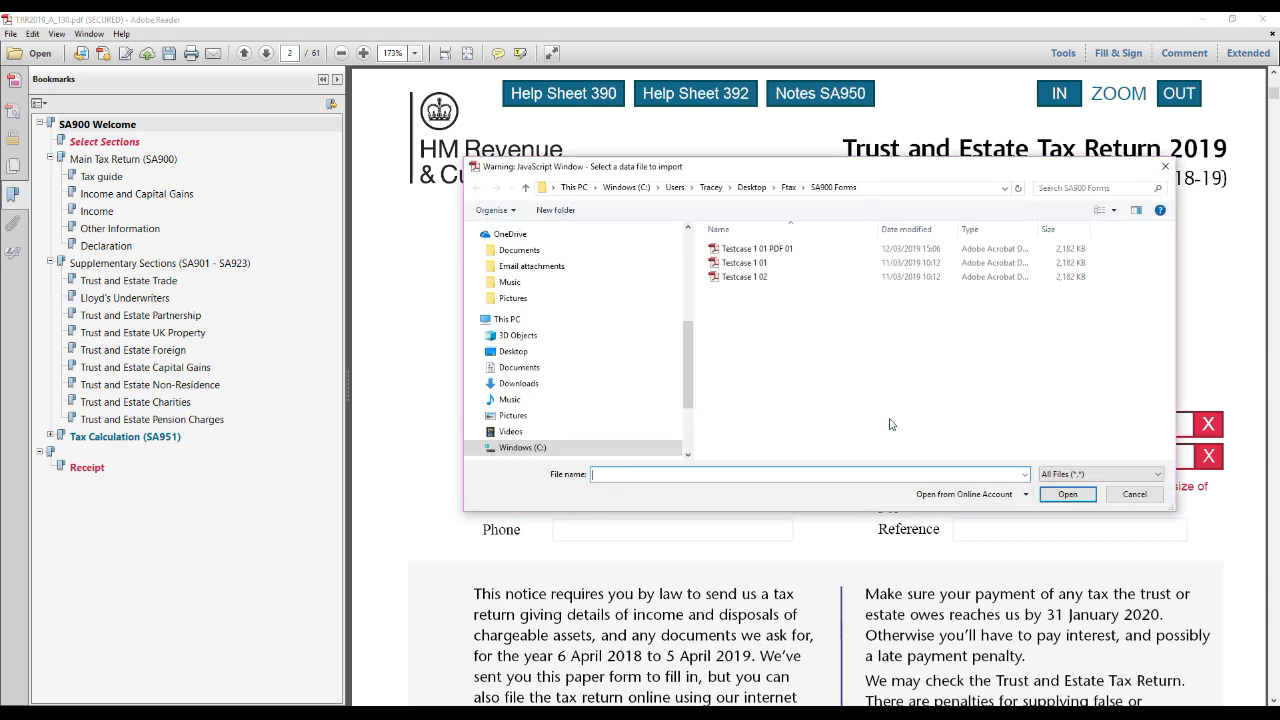